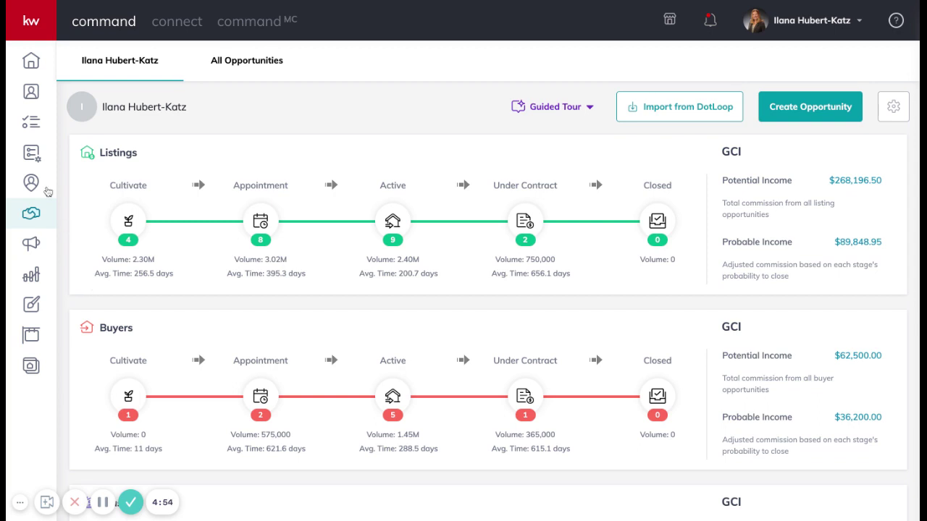
# Expand the left sidebar so labels like Home, Contacts and Opportunities appear beside the icons.
pyautogui.click(25, 22)
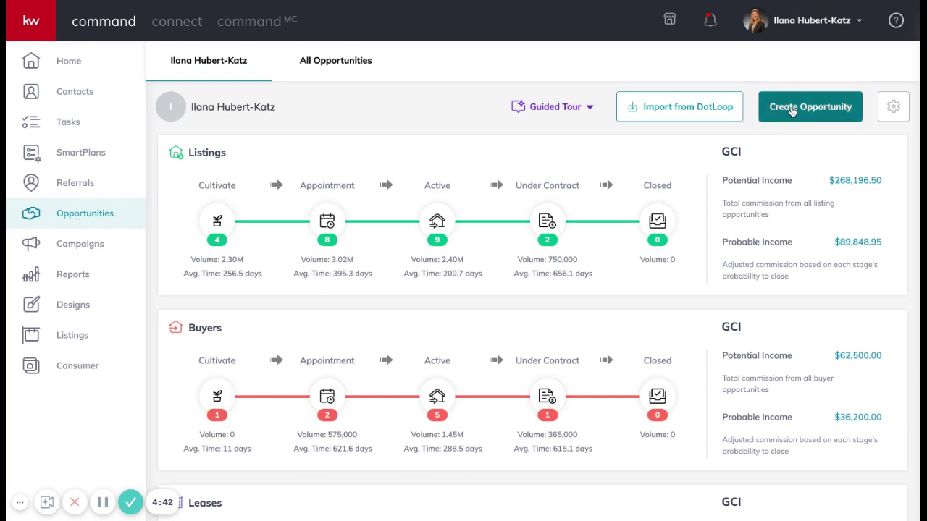
# Start a new opportunity with market center Pikesville and opportunity type Listing.
pyautogui.click(792, 108)
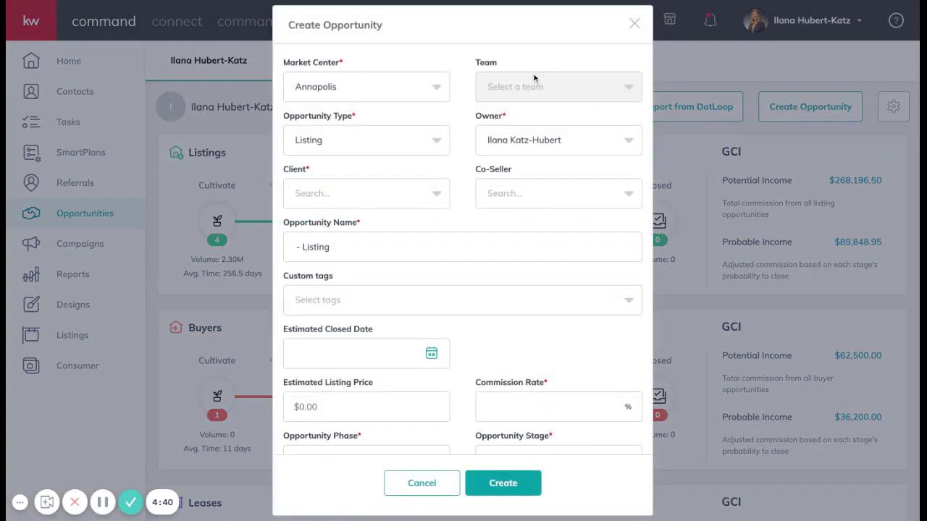
pyautogui.click(426, 93)
pyautogui.click(387, 152)
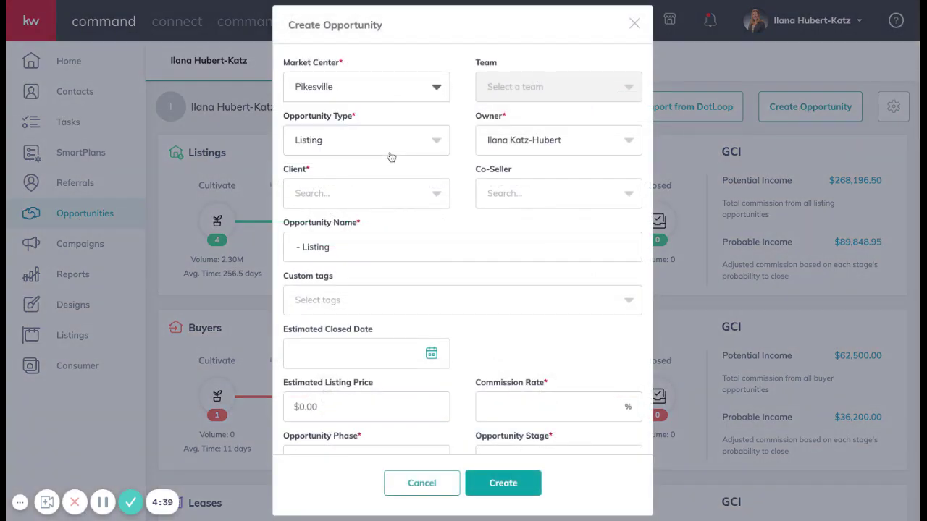
pyautogui.click(327, 141)
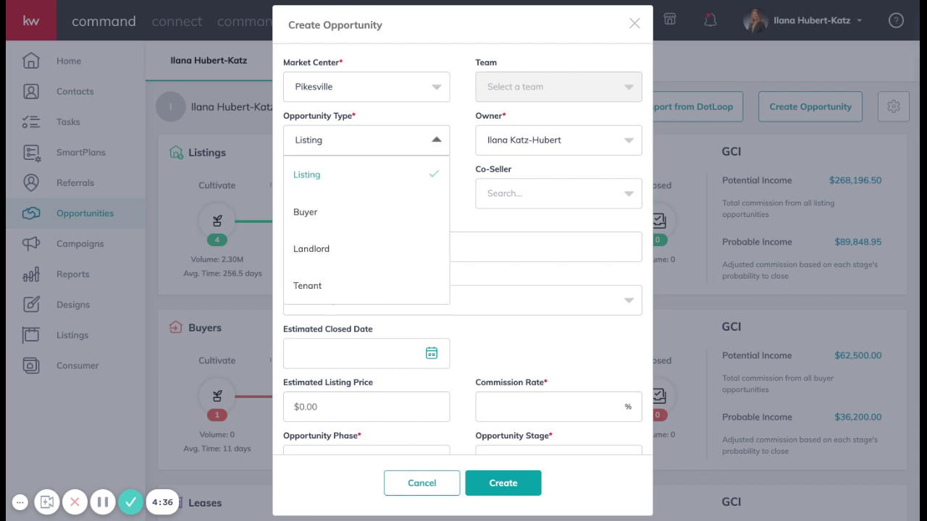
pyautogui.click(313, 175)
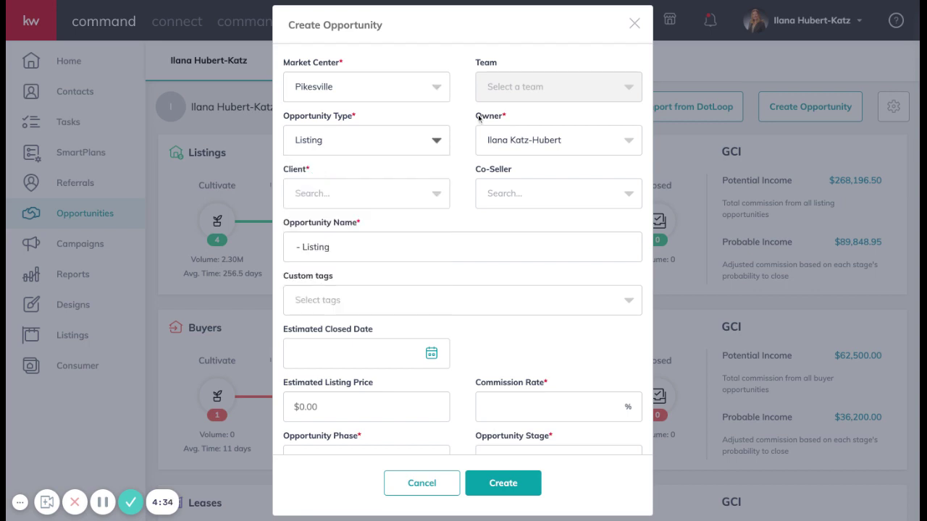
# Name the opportunity '- Listing - 123 Cookie st' and pick the seller as client.
pyautogui.click(373, 259)
pyautogui.click(377, 268)
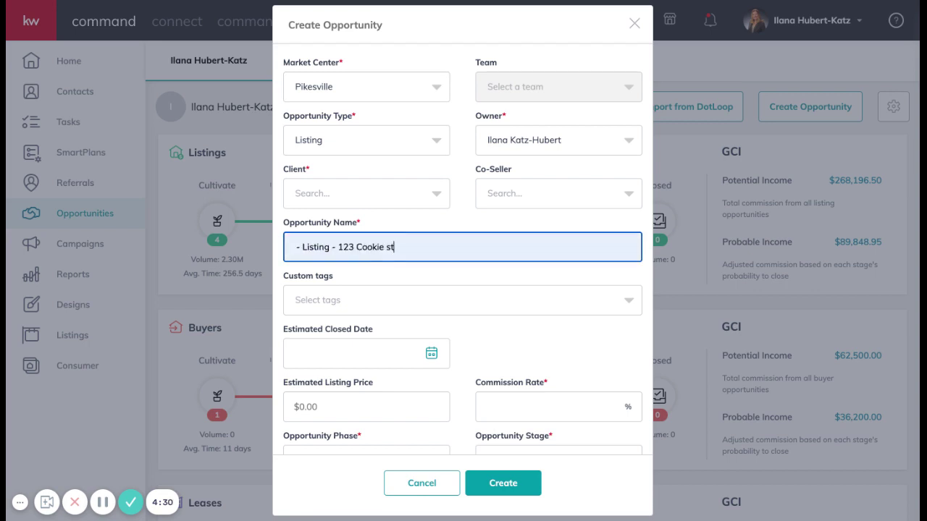
pyautogui.click(367, 197)
pyautogui.write('Iouren')
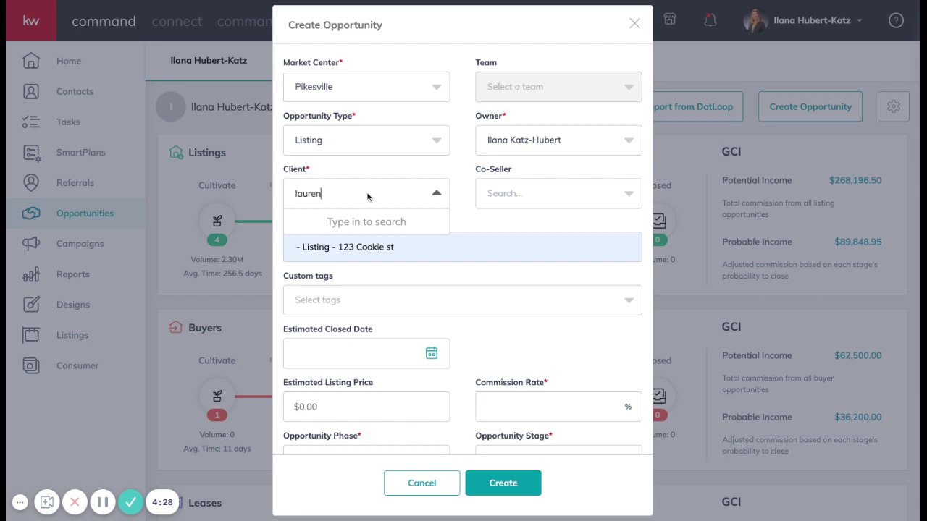
pyautogui.click(376, 250)
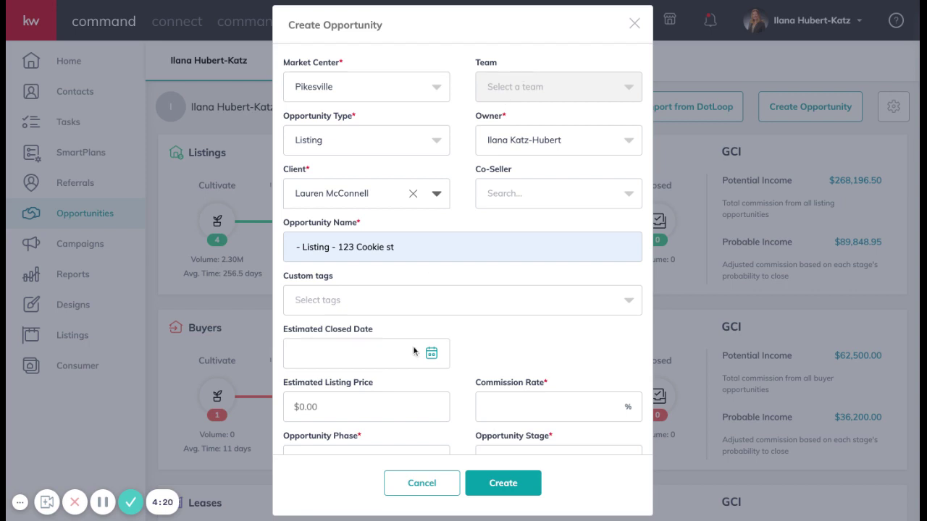
# Set the estimated close date to 5/31/2021 and the listing price to $300,000.00.
pyautogui.scroll(-1, 414, 352)
pyautogui.click(431, 304)
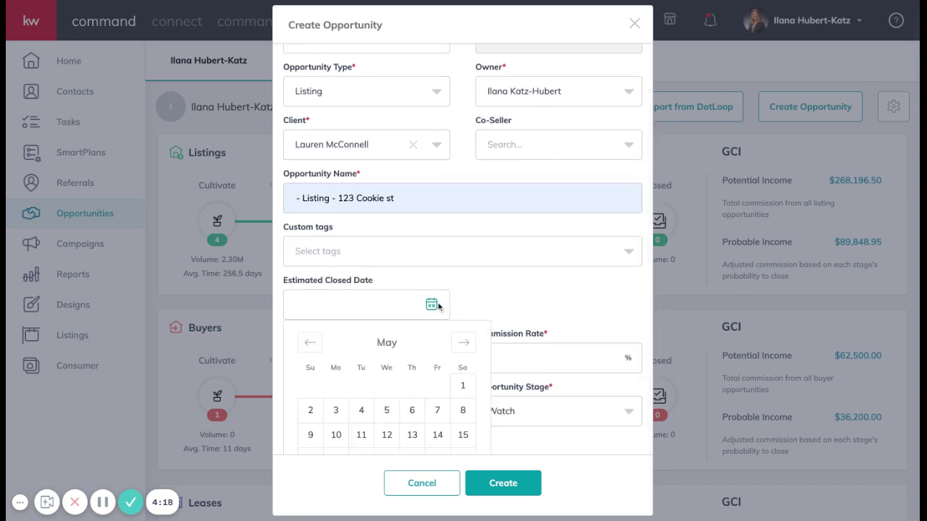
pyautogui.scroll(-2, 423, 353)
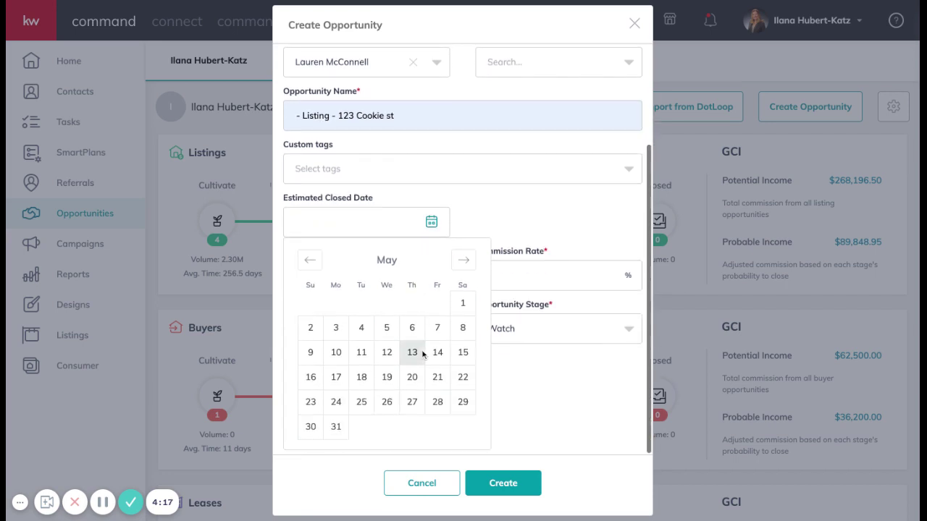
pyautogui.click(335, 427)
pyautogui.click(359, 350)
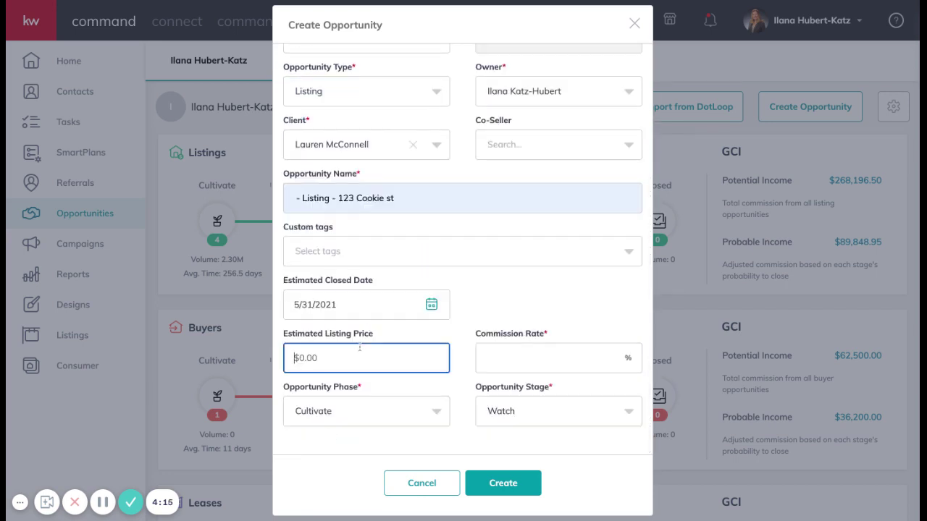
pyautogui.click(328, 387)
# Enter a 2.5% commission rate and set the opportunity phase to Active.
pyautogui.click(533, 362)
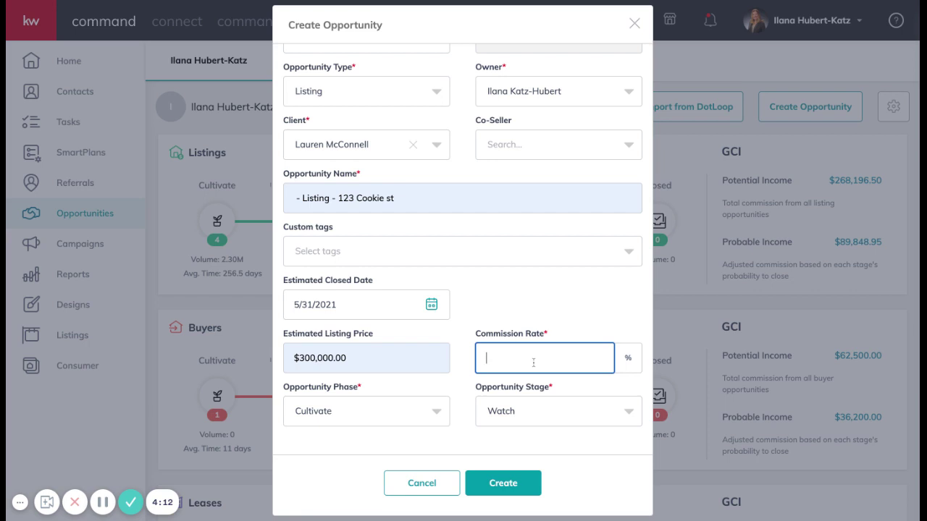
pyautogui.write('2.5')
pyautogui.scroll(-1, 416, 415)
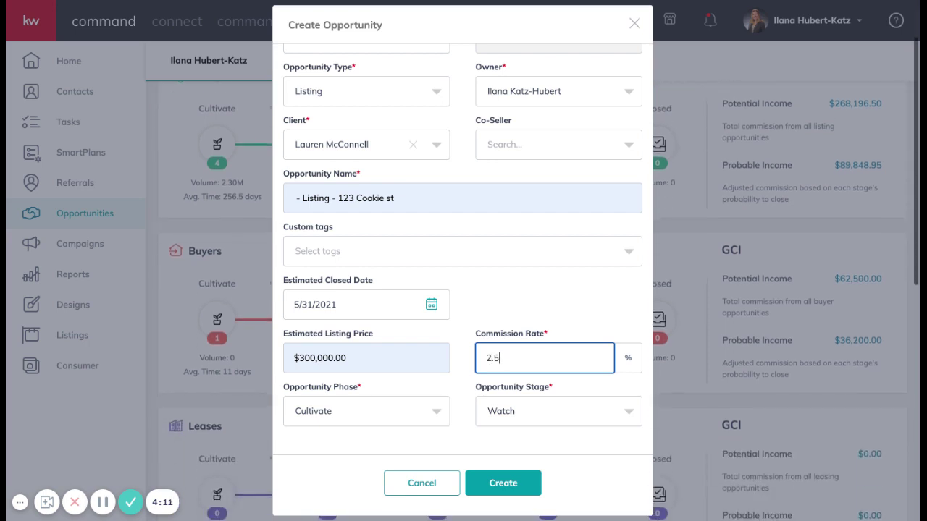
pyautogui.click(416, 414)
pyautogui.click(357, 380)
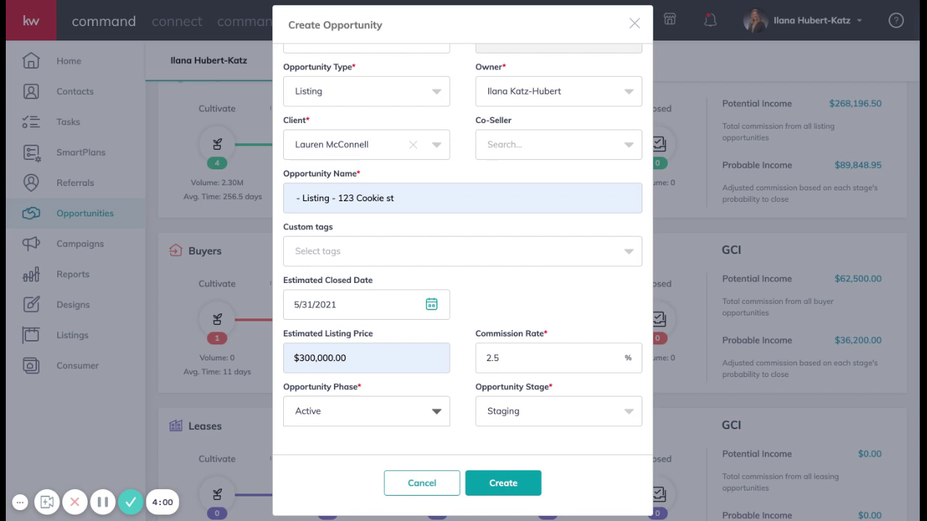
# Create the listing opportunity and set the property country to United States of America.
pyautogui.click(500, 484)
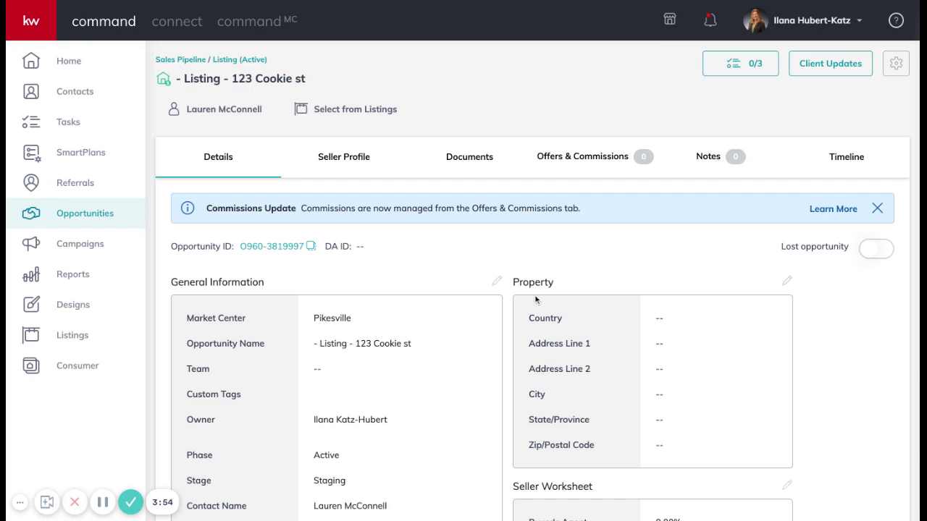
pyautogui.click(786, 279)
pyautogui.click(371, 145)
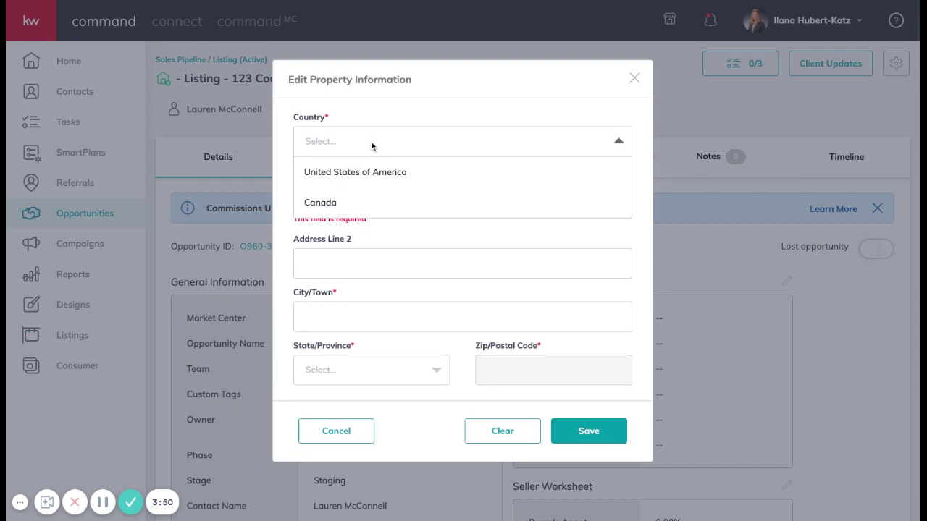
pyautogui.click(359, 171)
# Enter the property's street address from the suggestions in Towson, MD, and save it.
pyautogui.click(366, 194)
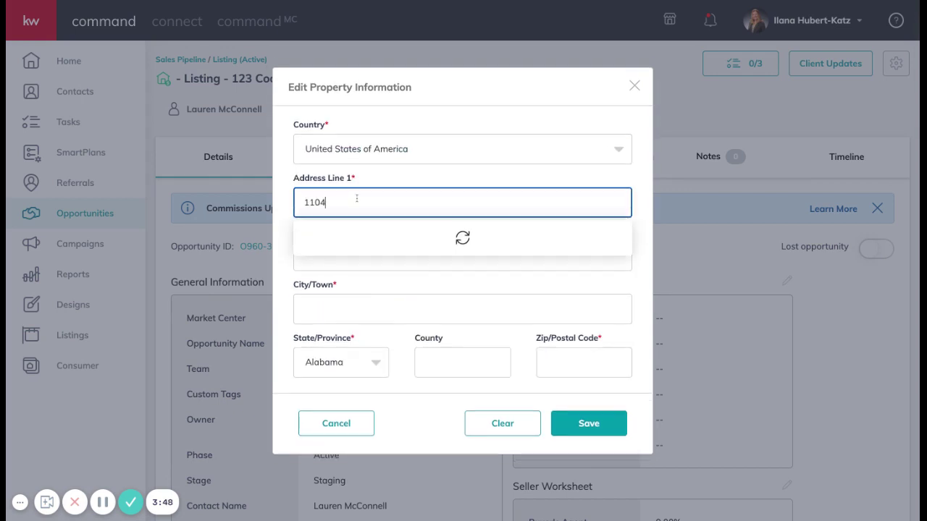
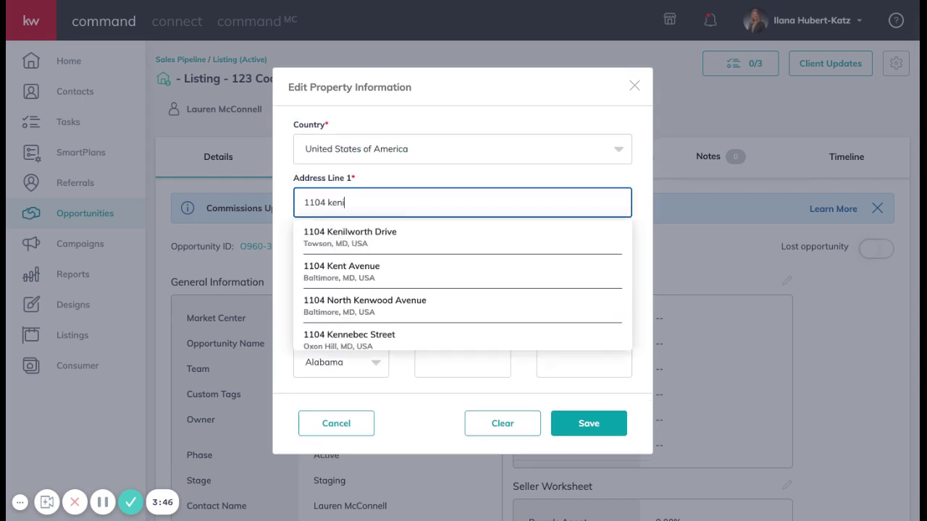
pyautogui.click(355, 235)
pyautogui.click(589, 424)
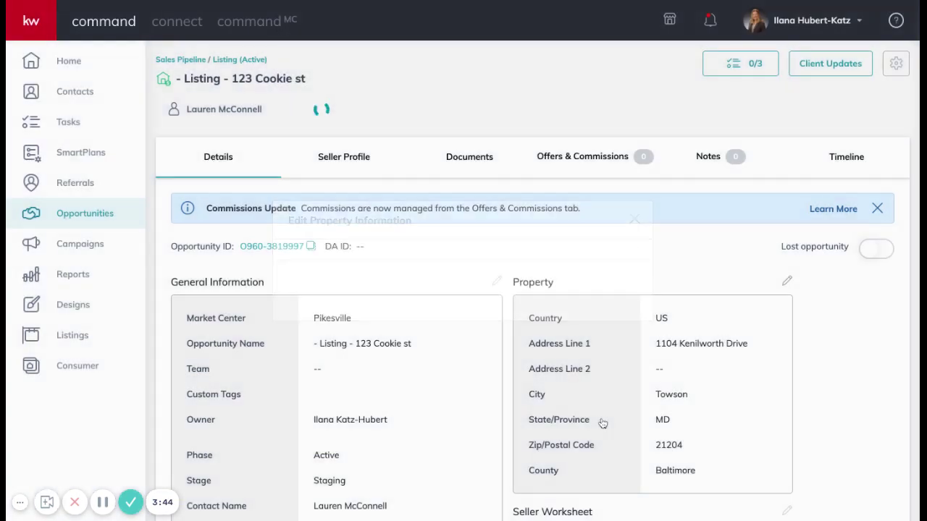
pyautogui.scroll(-3, 500, 406)
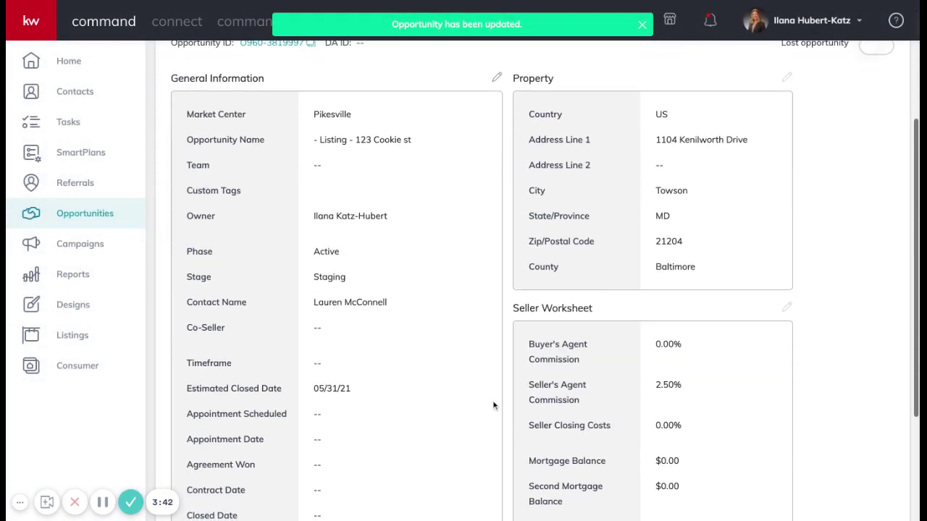
pyautogui.scroll(-2, 493, 405)
pyautogui.scroll(5, 493, 406)
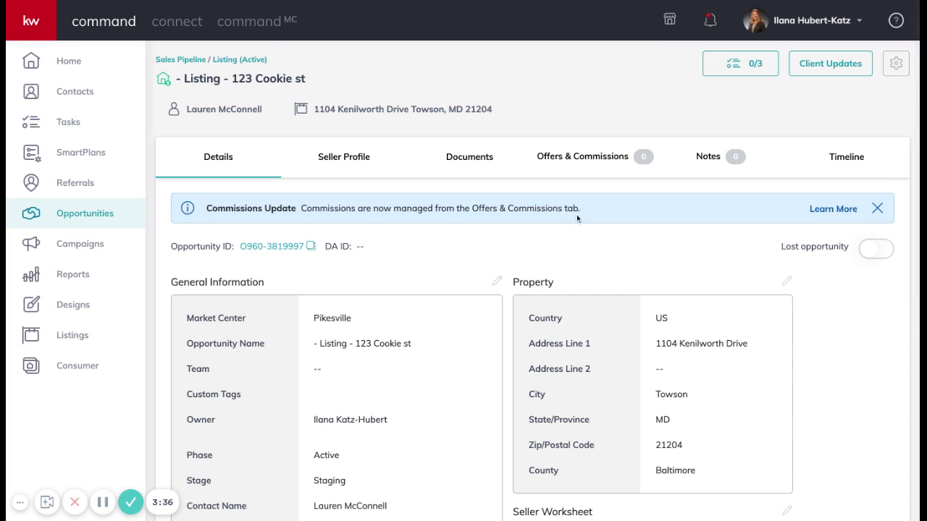
# Under Offers & Commissions, create a new offer version named 'Accepted Offer'.
pyautogui.click(612, 160)
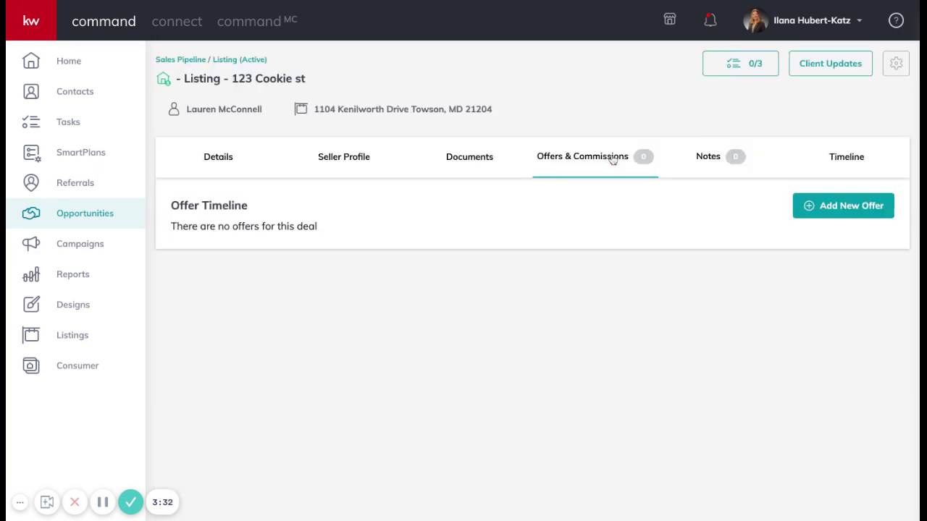
pyautogui.click(804, 210)
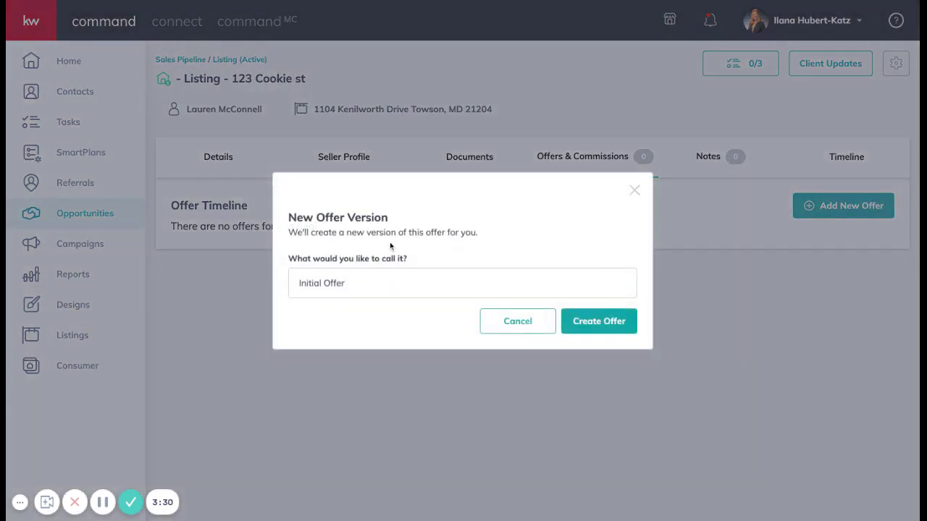
pyautogui.tripleClick(367, 287)
pyautogui.write('Accpe')
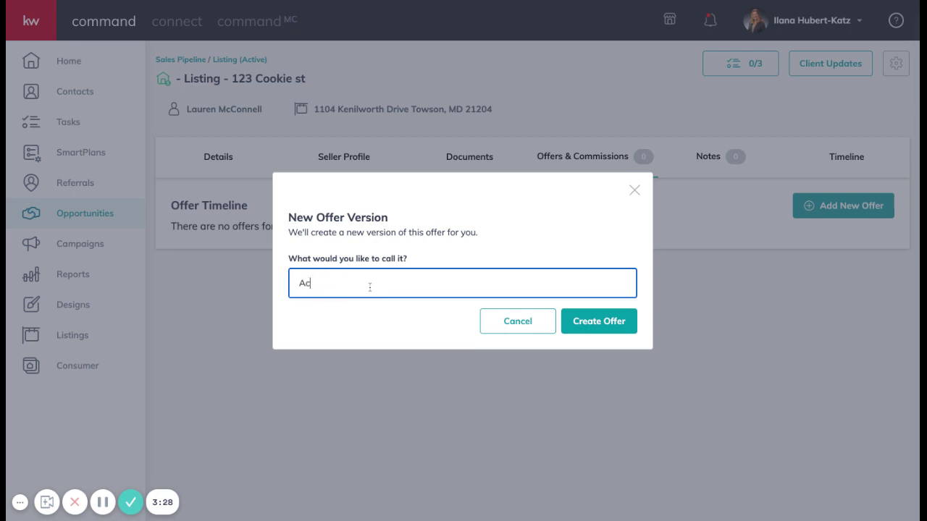
pyautogui.press('BackSpace')
pyautogui.press('BackSpace')
pyautogui.click(289, 317)
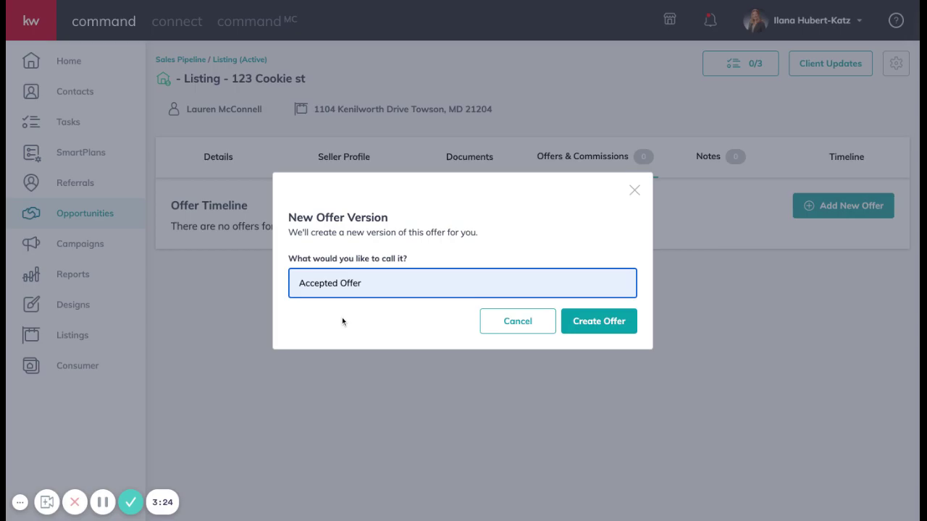
pyautogui.click(588, 321)
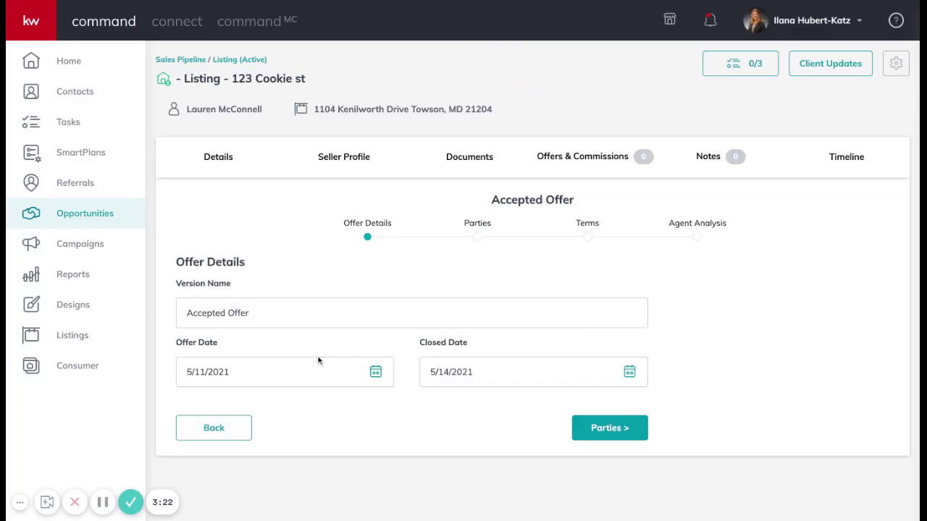
# Set the offer date to May 2 and the closed date to May 31.
pyautogui.click(374, 369)
pyautogui.scroll(-2, 373, 365)
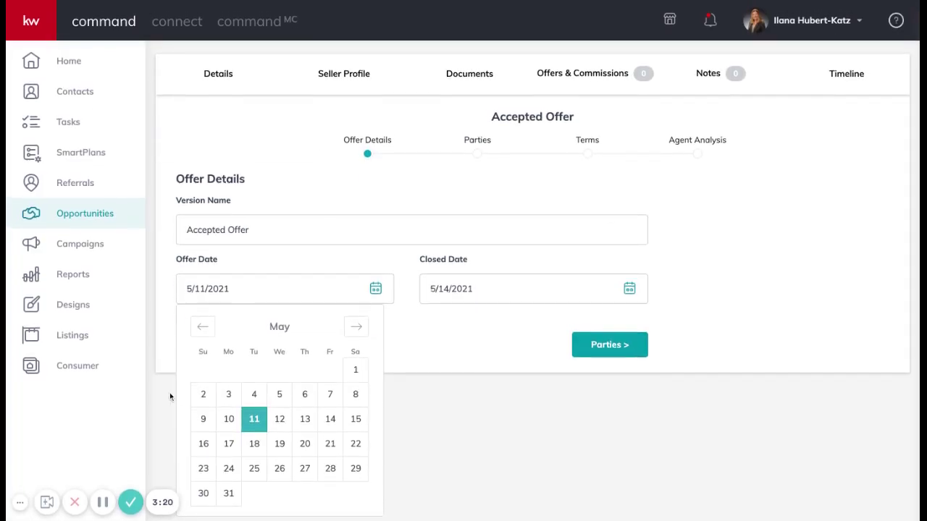
pyautogui.click(203, 393)
pyautogui.click(462, 373)
pyautogui.scroll(-2, 462, 372)
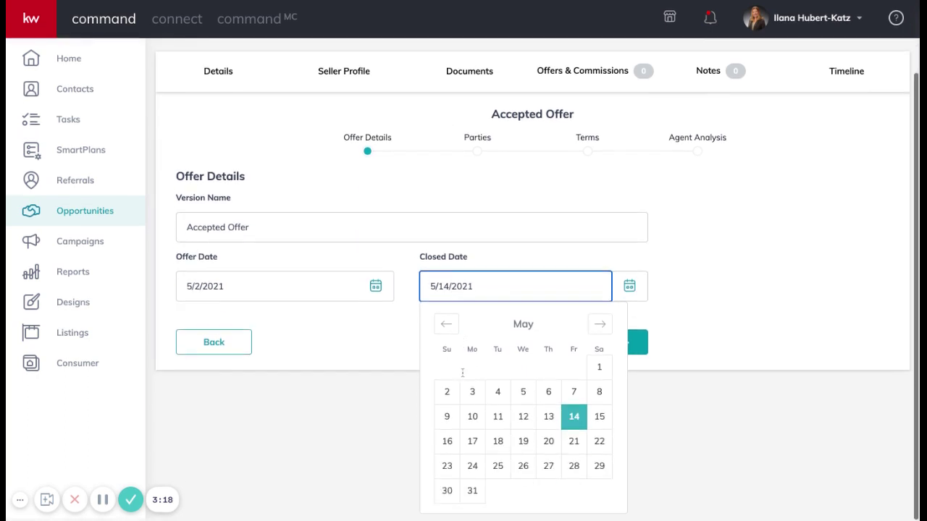
pyautogui.click(473, 490)
# On the Parties step, enter the buyer's name and the buyer's agent name.
pyautogui.click(629, 430)
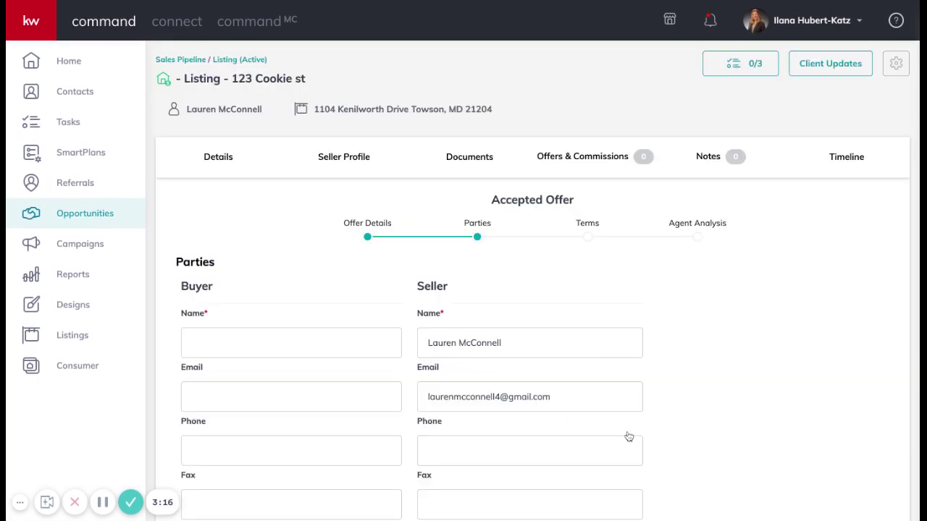
pyautogui.click(304, 342)
pyautogui.write('Br')
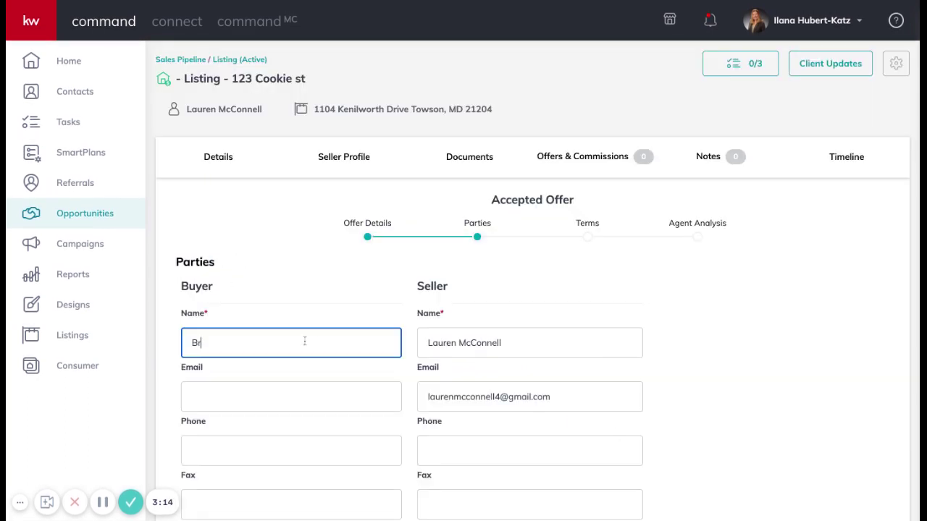
pyautogui.write('andon M')
pyautogui.scroll(-3, 304, 341)
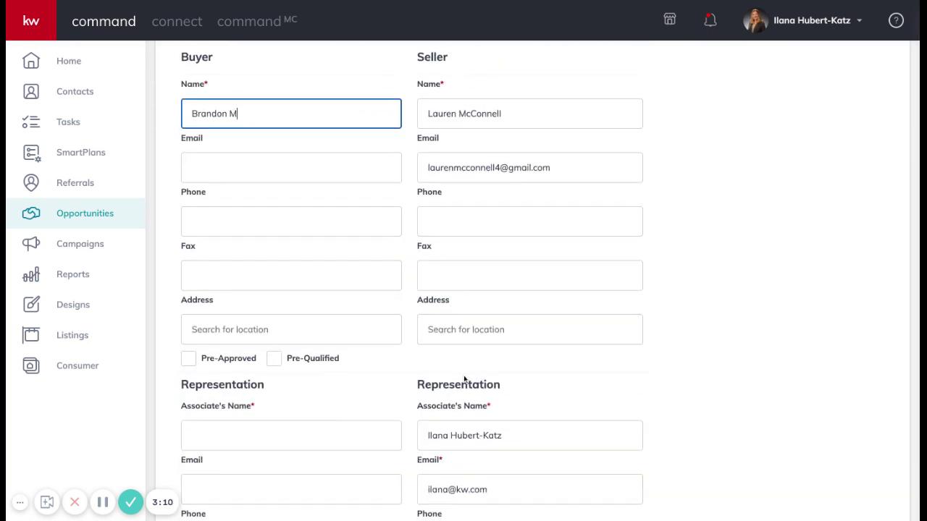
pyautogui.scroll(-2, 517, 330)
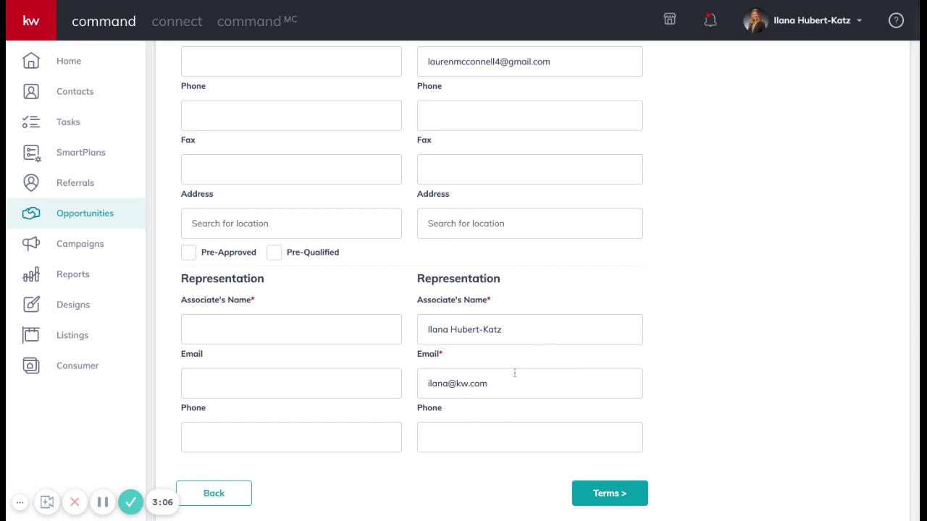
pyautogui.click(240, 331)
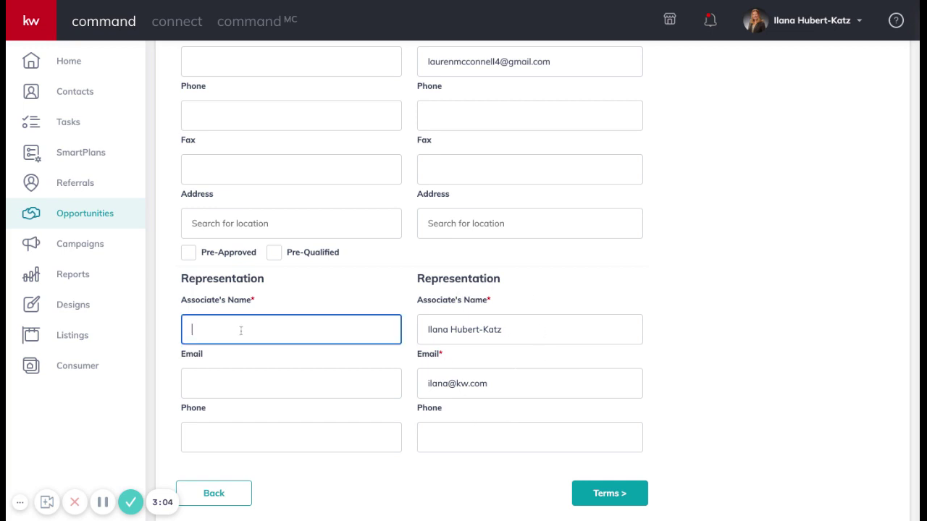
pyautogui.write('Crystal W')
pyautogui.click(604, 493)
# Enter a 300000 finance amount and a 3000 earnest amount (1%) in the offer terms.
pyautogui.scroll(3, 544, 226)
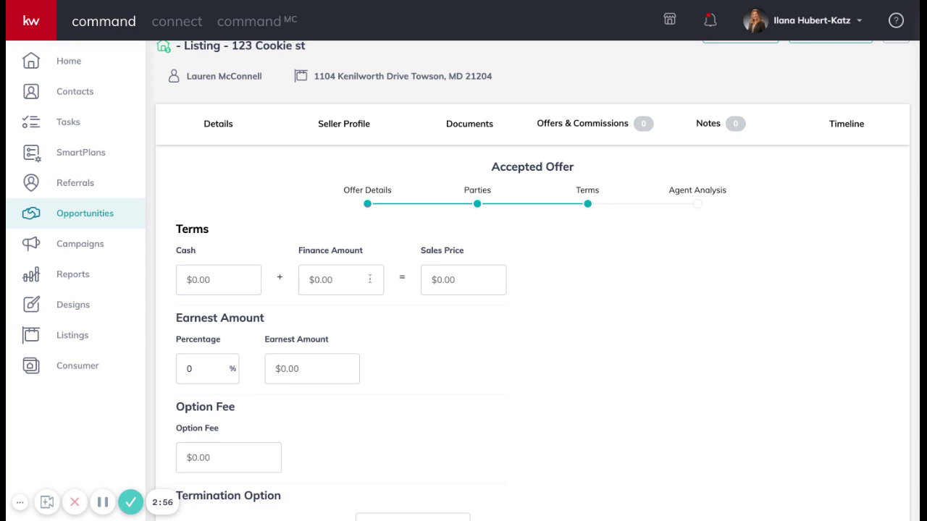
pyautogui.click(341, 279)
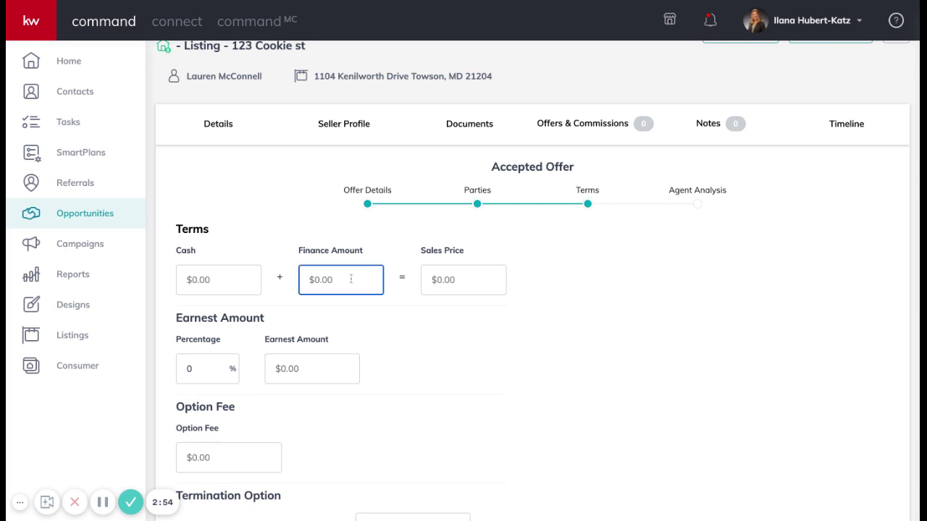
pyautogui.write('3000000')
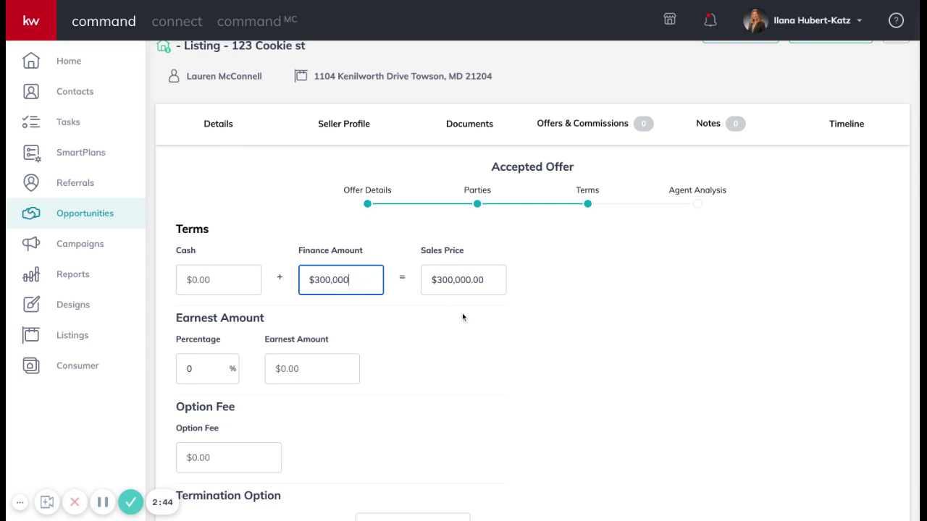
pyautogui.scroll(-3, 469, 384)
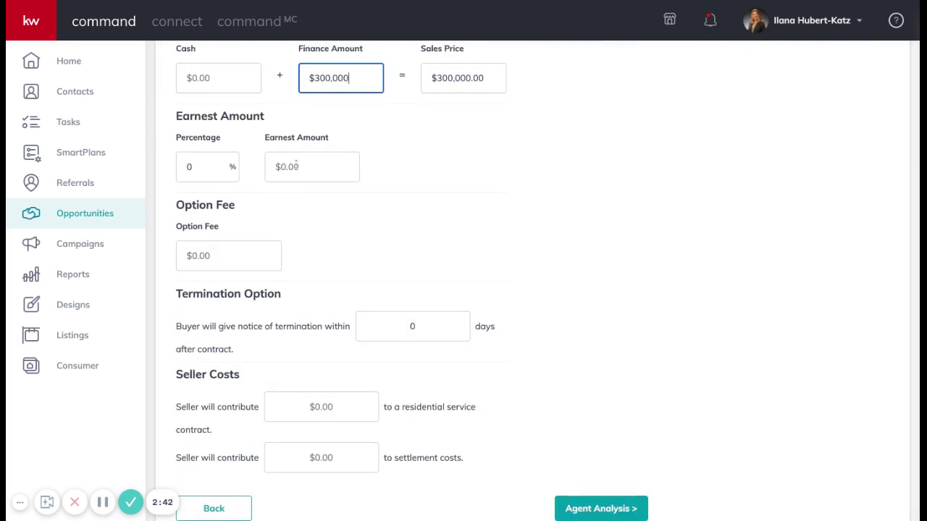
pyautogui.click(296, 166)
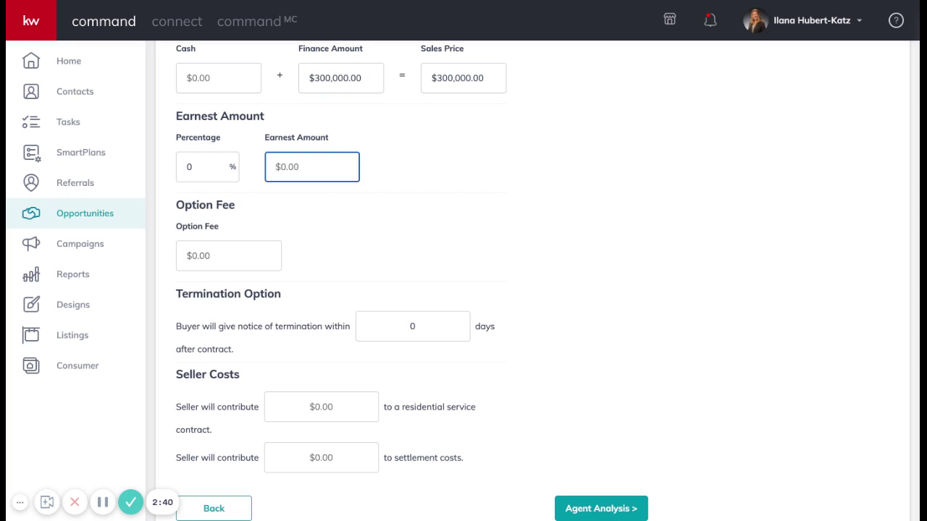
pyautogui.write('3000')
pyautogui.scroll(-1, 333, 255)
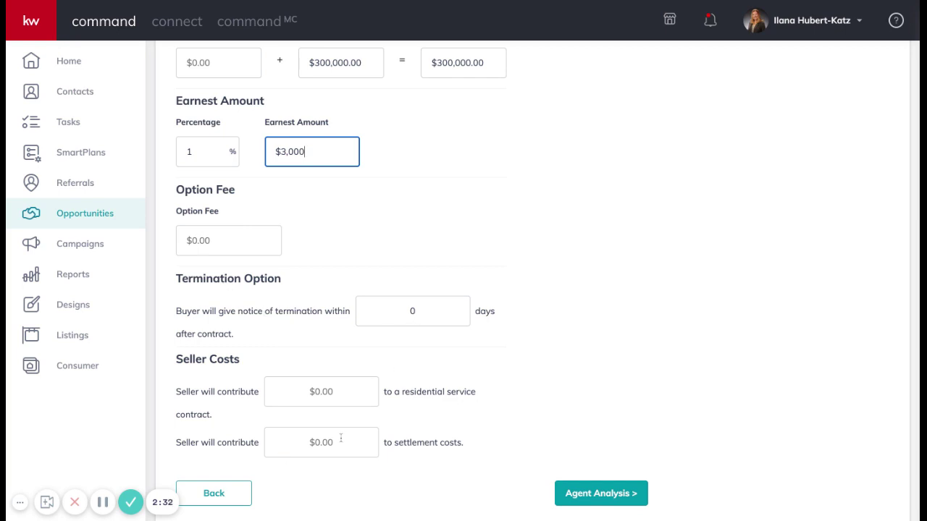
# Save the $300,000 offer from Agent Analysis and accept it in the Offer Timeline.
pyautogui.click(609, 496)
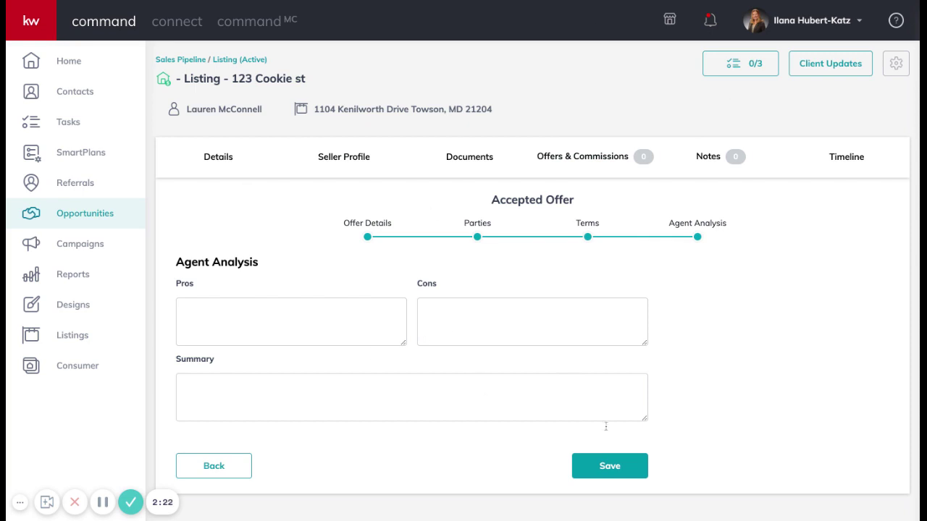
pyautogui.click(607, 466)
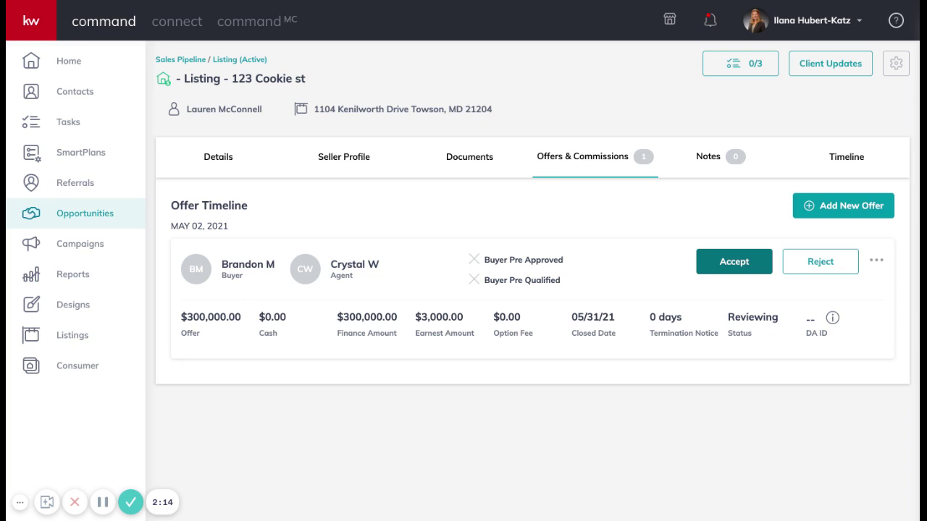
pyautogui.click(734, 261)
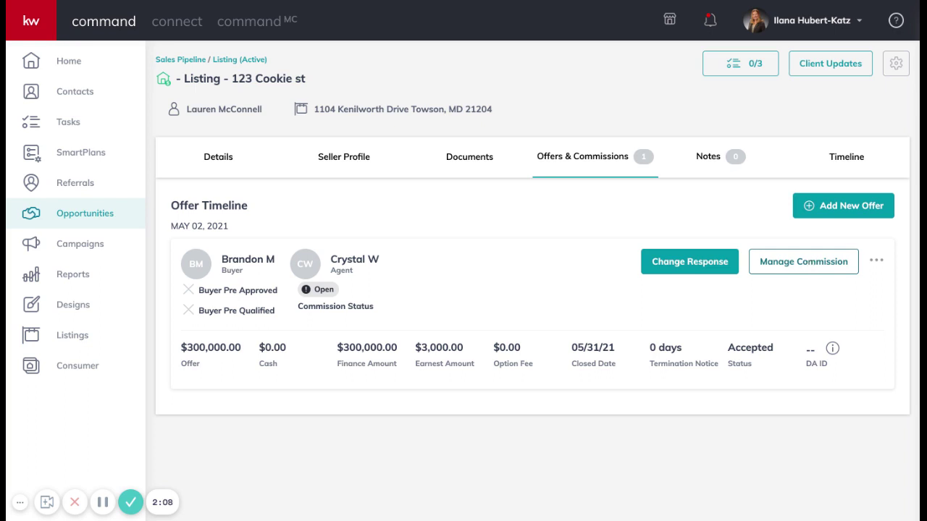
# In Manage Commission, set the general information contract date to 05/02/21 and save.
pyautogui.click(803, 262)
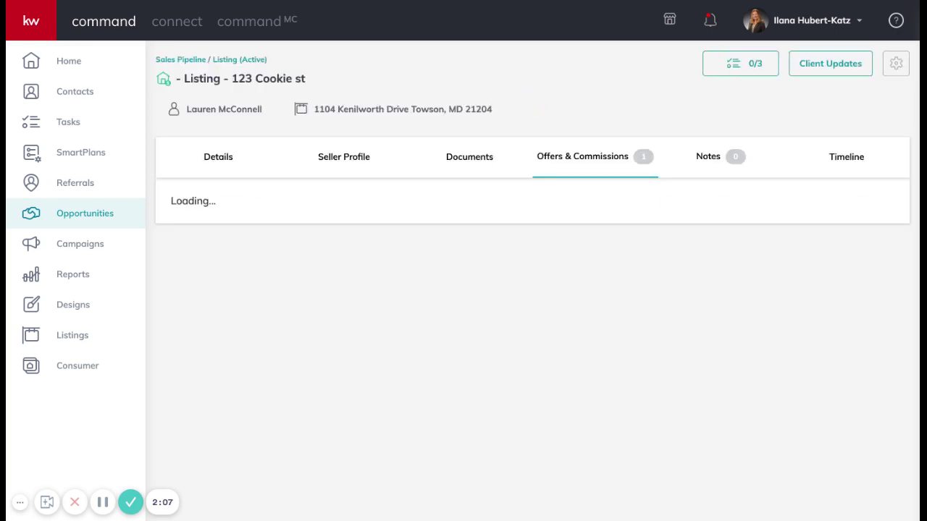
pyautogui.scroll(-5, 462, 355)
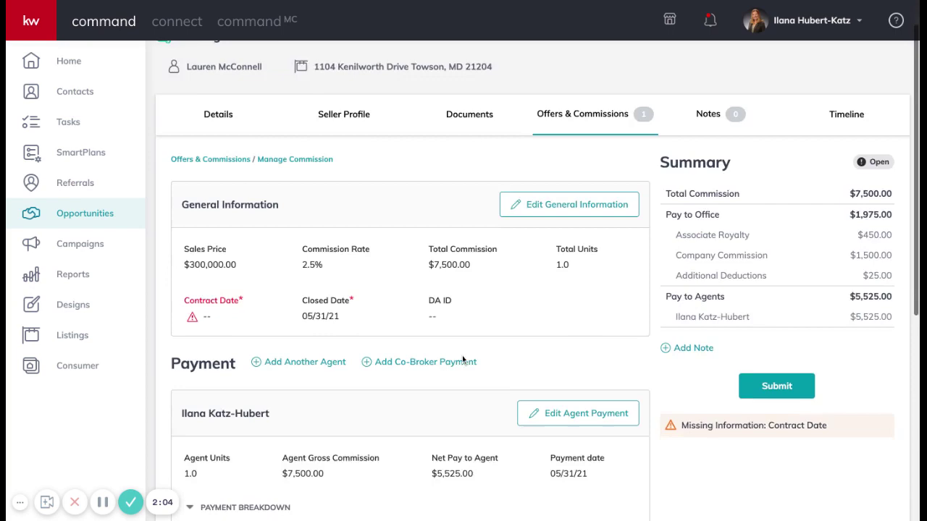
pyautogui.scroll(5, 462, 356)
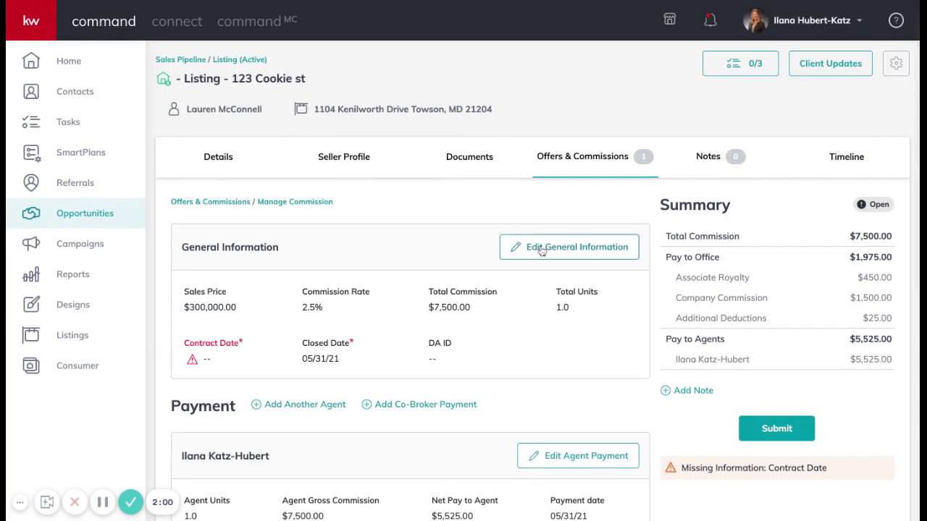
pyautogui.click(535, 250)
pyautogui.click(436, 370)
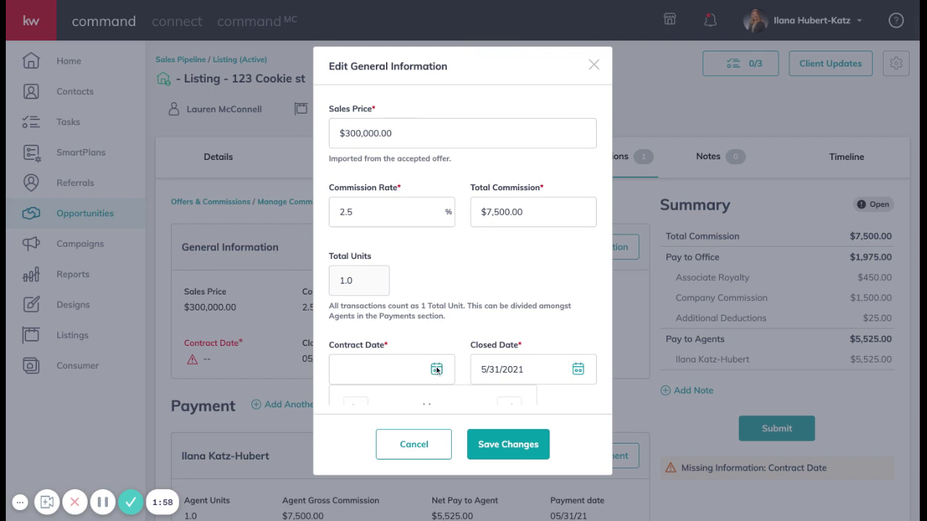
pyautogui.scroll(-5, 436, 370)
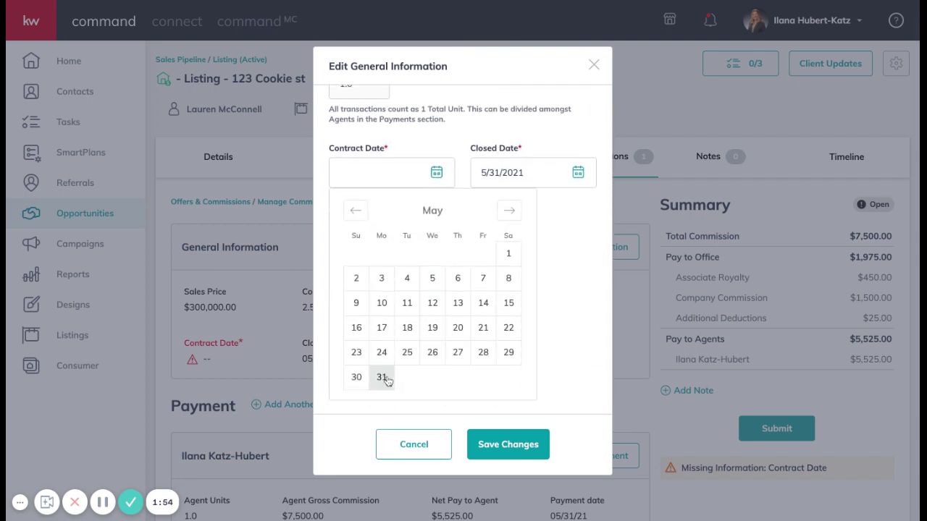
pyautogui.click(355, 278)
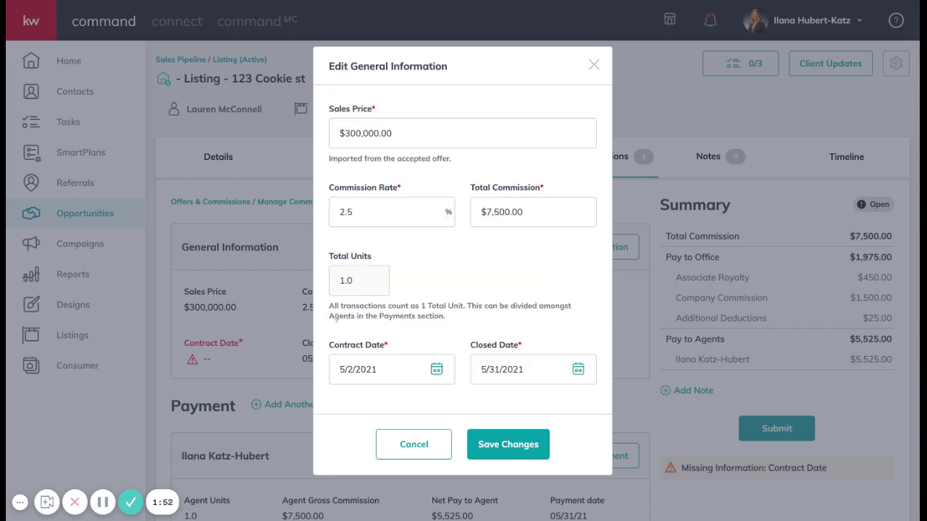
pyautogui.click(493, 452)
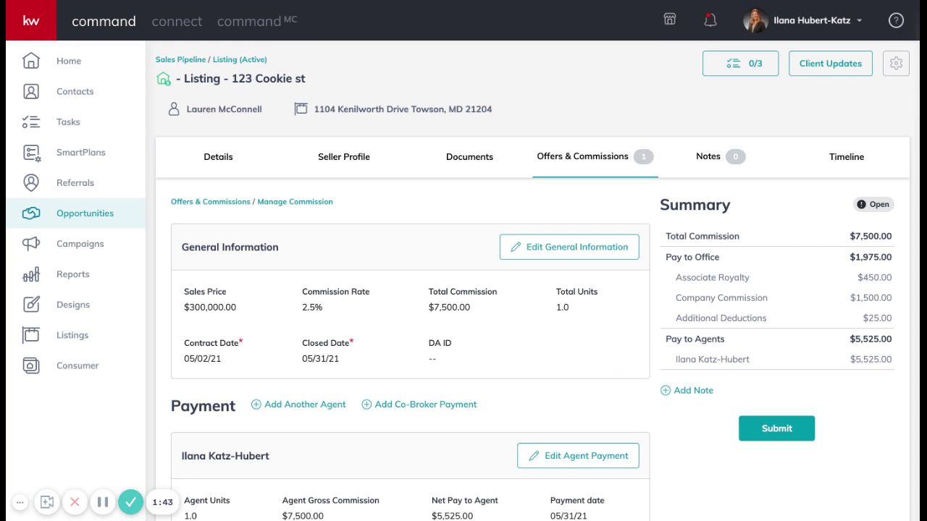
# Submit the commission, declining the charitable donation with 'No, Not This Time'.
pyautogui.scroll(-6, 805, 197)
pyautogui.scroll(3, 805, 197)
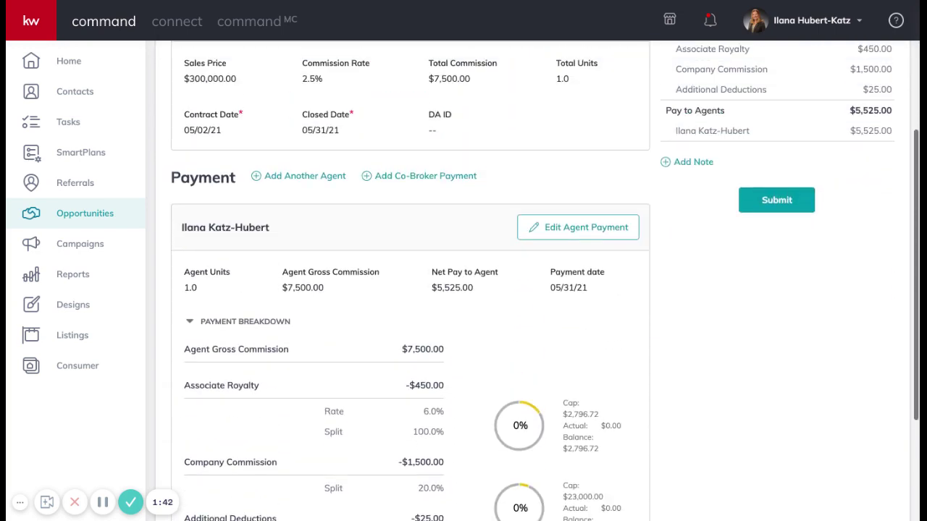
pyautogui.click(792, 202)
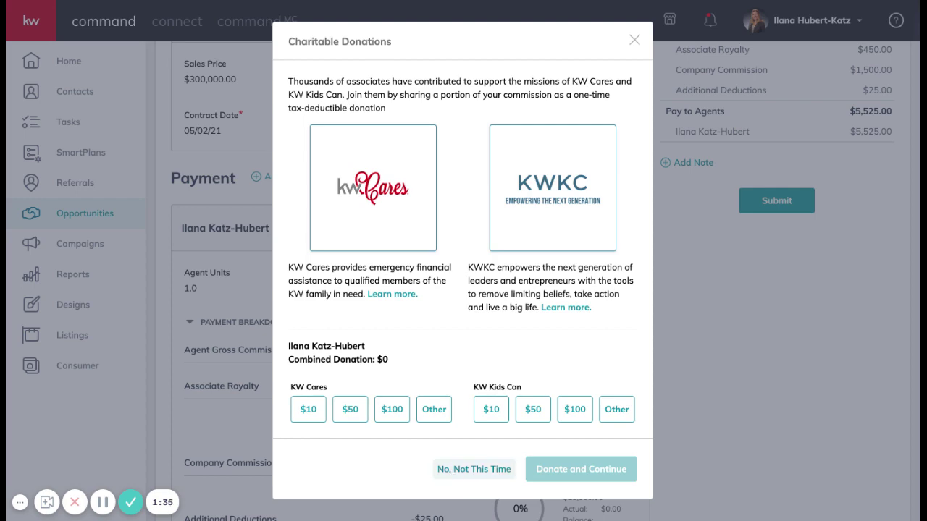
pyautogui.click(474, 469)
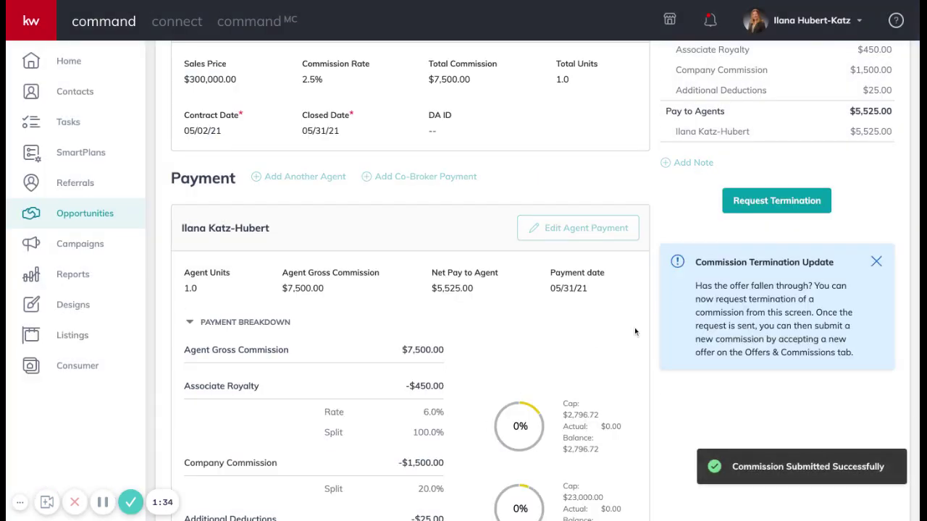
pyautogui.scroll(2, 634, 330)
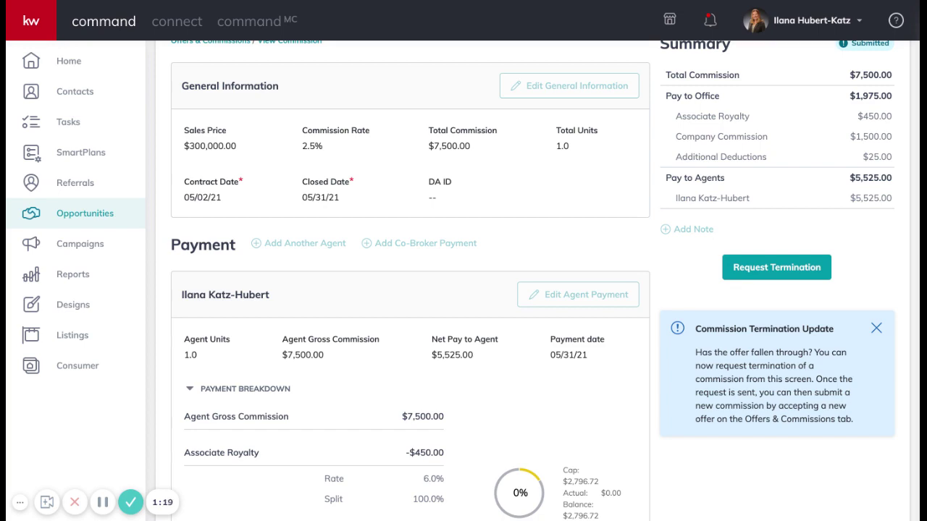
pyautogui.scroll(3, 463, 290)
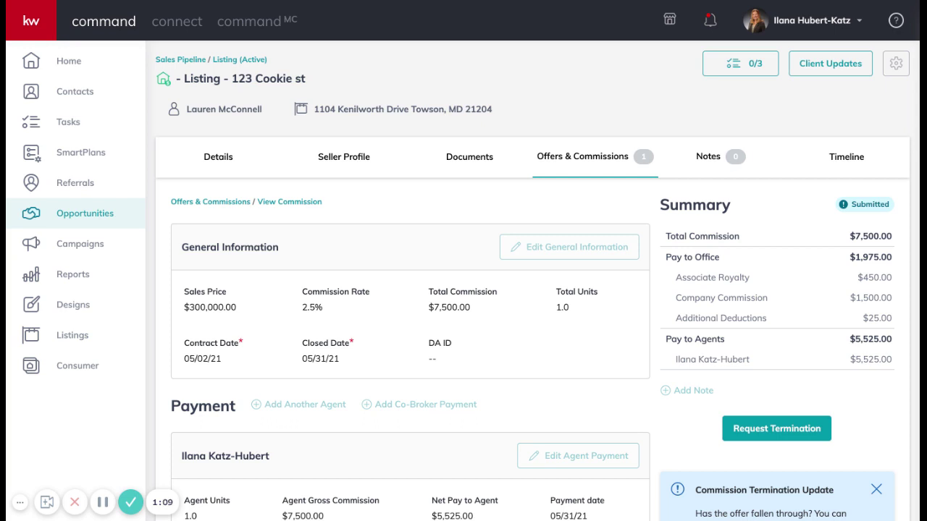
# Apply the Residential checklist to the 123 Cookie st listing and view its 15 Closed-folder documents.
pyautogui.click(462, 160)
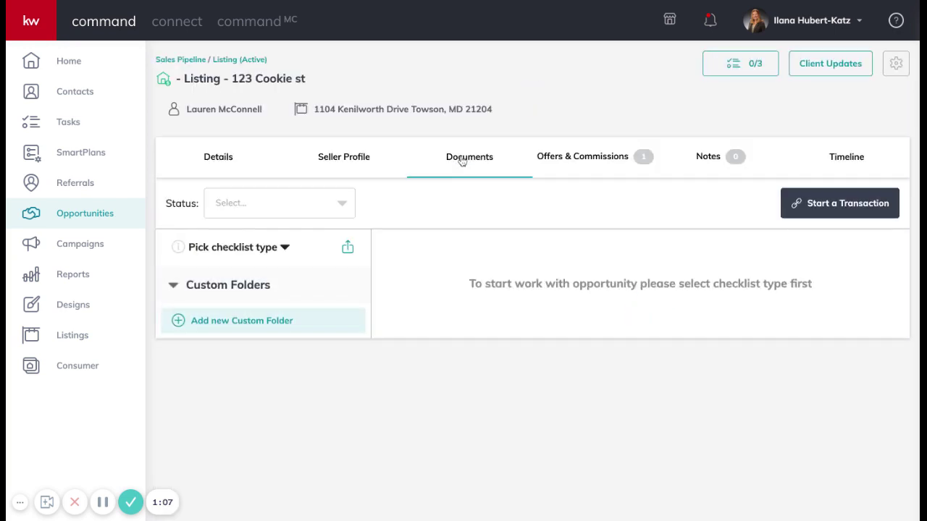
pyautogui.click(221, 250)
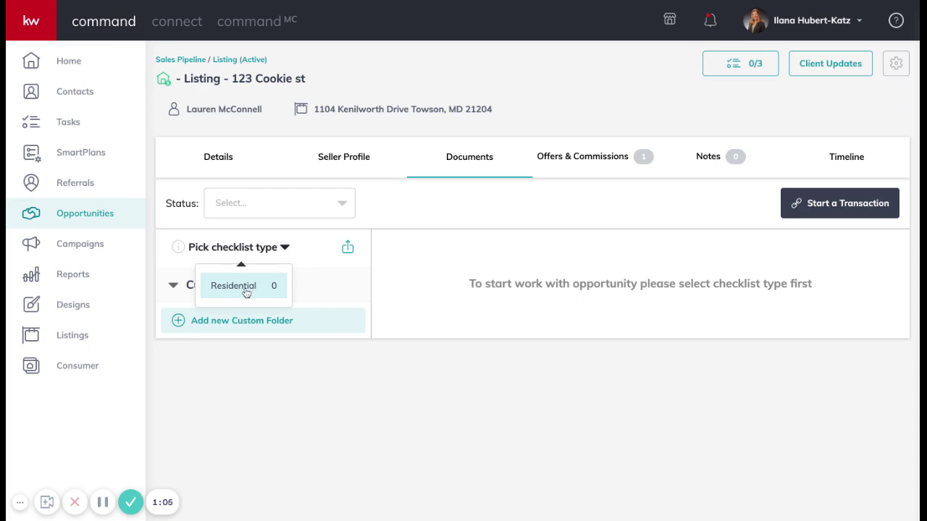
pyautogui.click(229, 292)
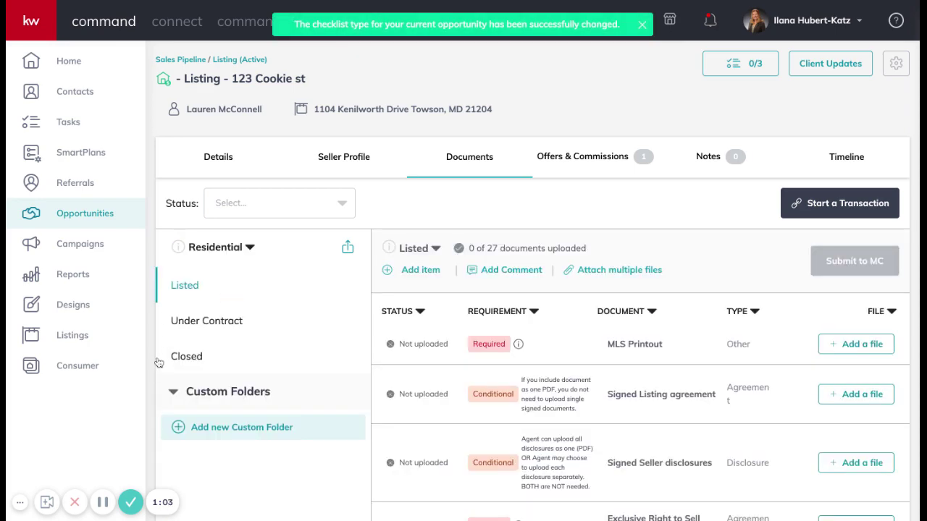
pyautogui.click(188, 360)
pyautogui.scroll(-2, 550, 391)
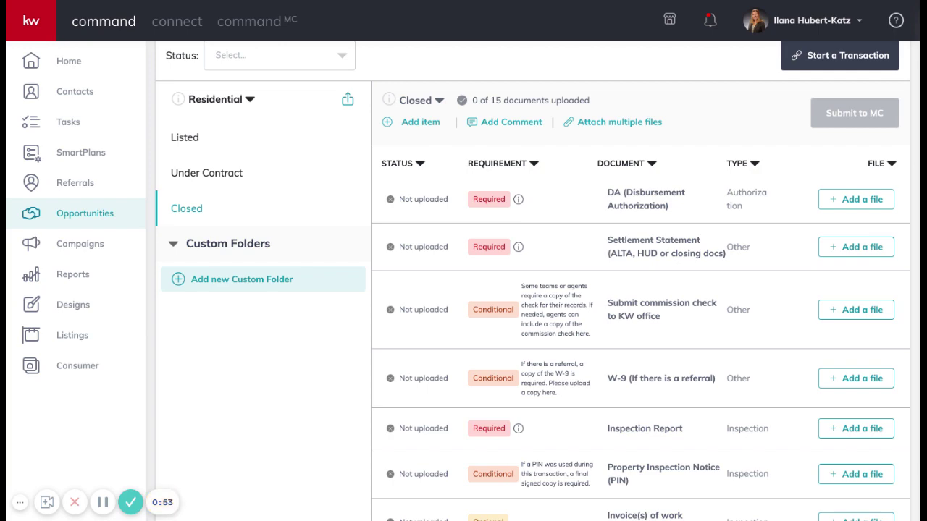
pyautogui.click(851, 249)
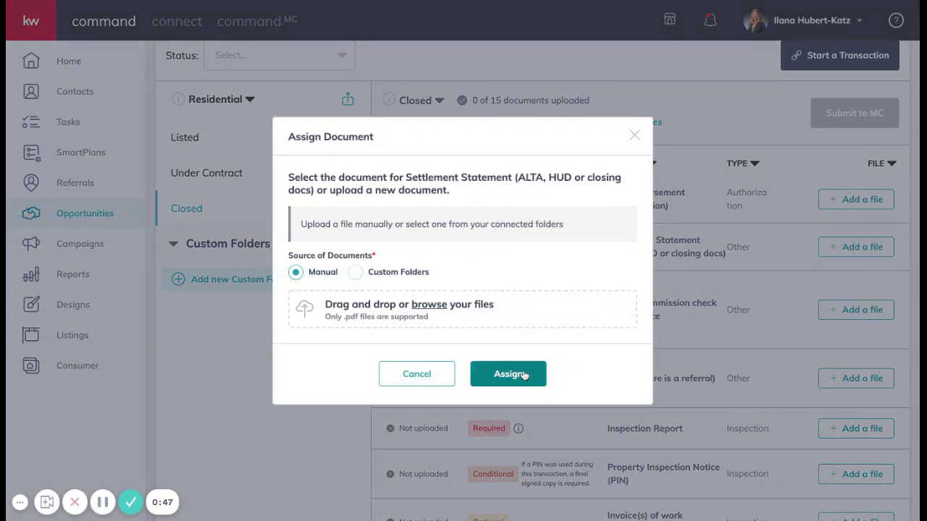
pyautogui.click(635, 135)
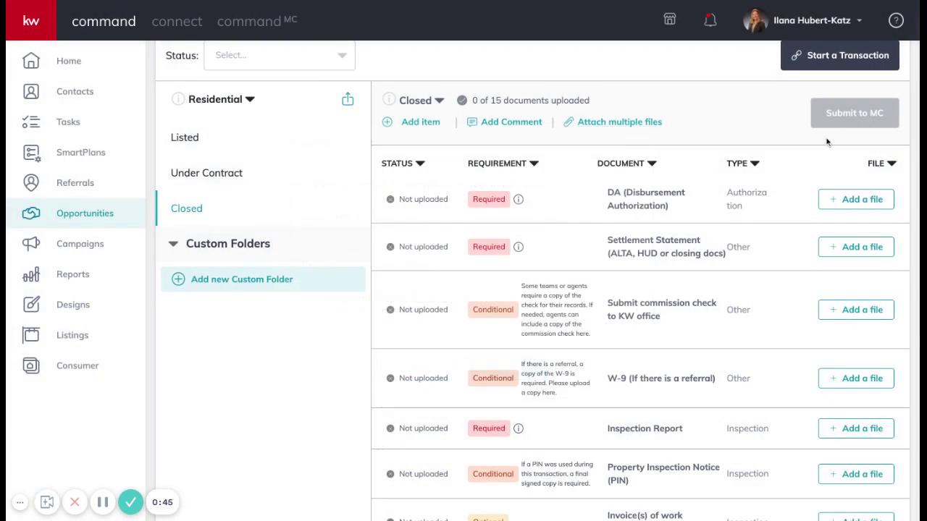